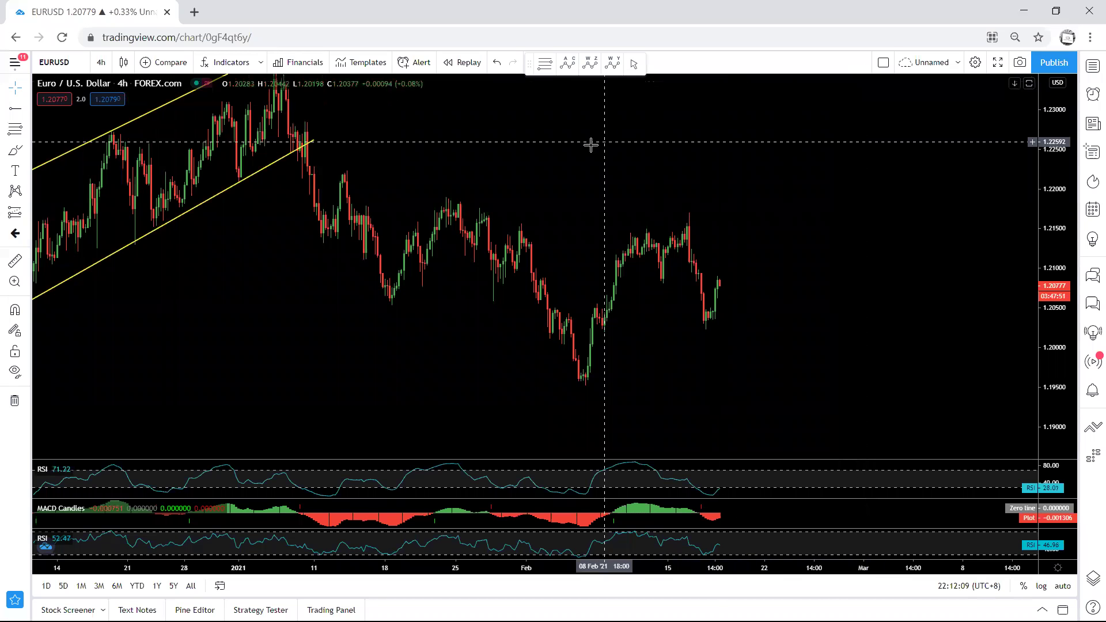
Sketch the latest decline, loop the small rebound after it, add a downward continuation arrow, and clear the sketch.
left_click_drag(583, 142, 571, 141)
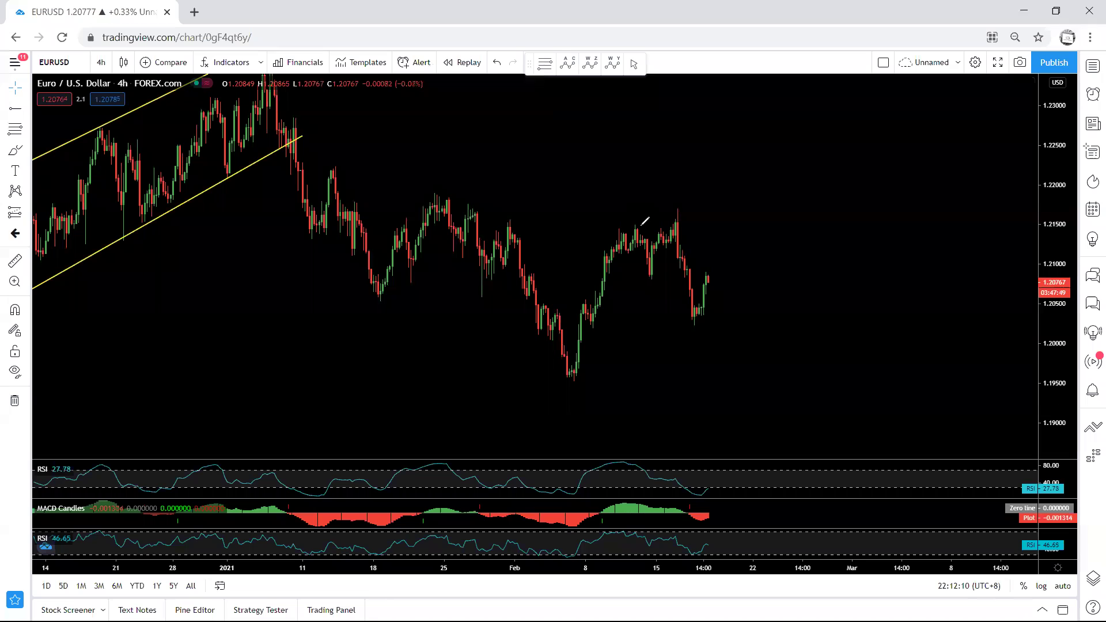
mouse_move(672, 245)
left_mouse_down()
mouse_move(688, 320)
mouse_move(708, 309)
left_mouse_up()
mouse_move(724, 267)
left_mouse_down()
mouse_move(704, 266)
mouse_move(692, 305)
mouse_move(720, 275)
mouse_move(749, 344)
left_mouse_up()
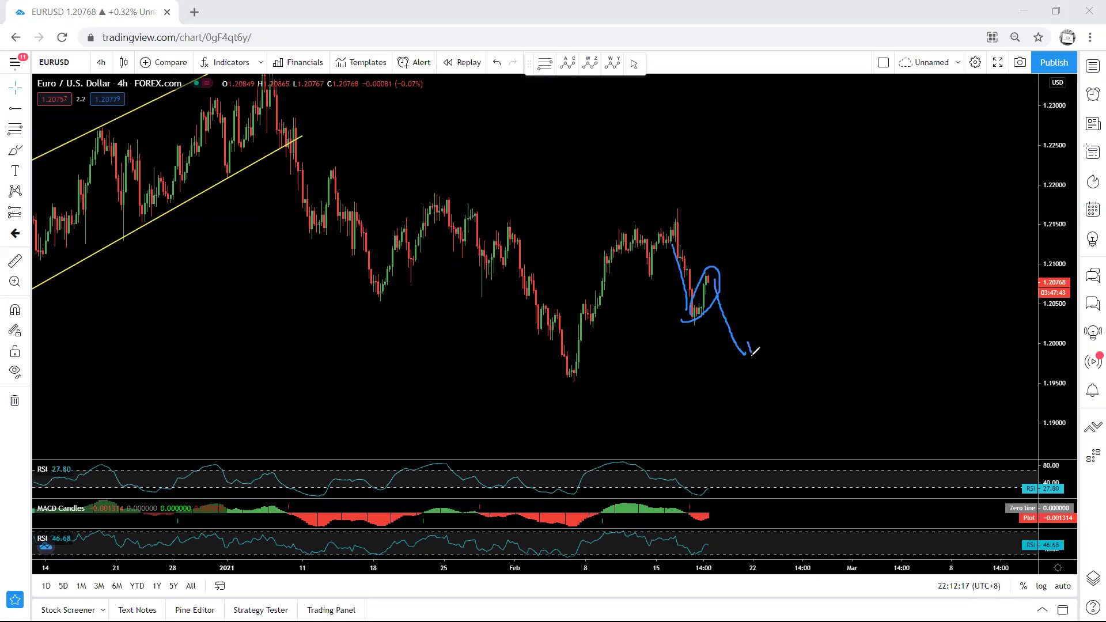
key("ctrl+z")
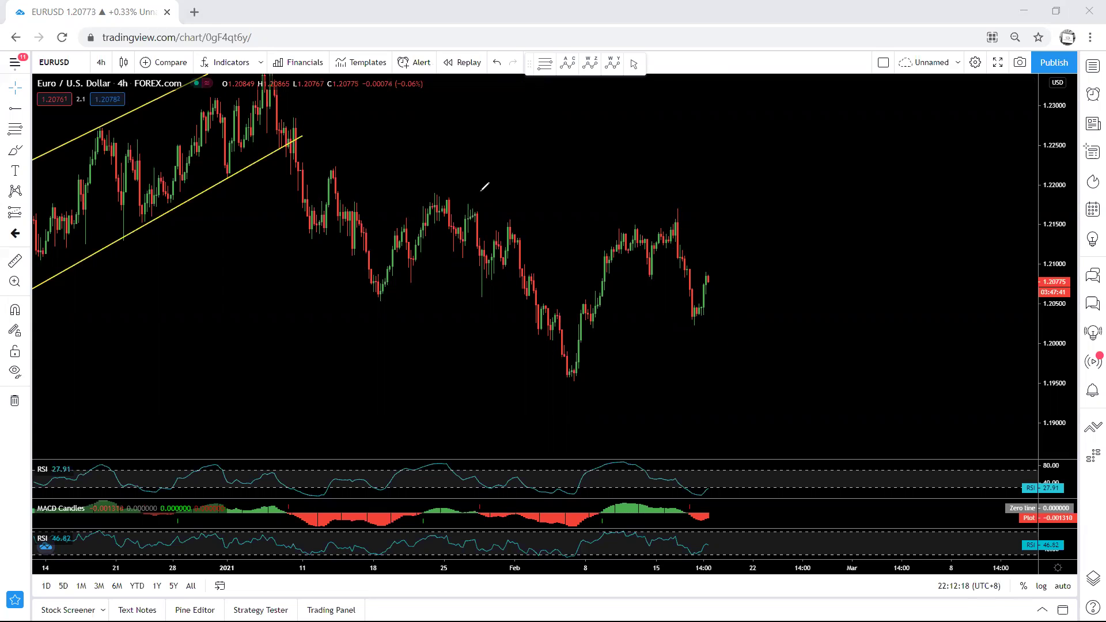
Sketch the legs and outer bounds of the correction between the January low and the February highs, and clear the sketch.
left_click_drag(613, 236, 577, 340)
mouse_move(393, 275)
left_mouse_down()
mouse_move(436, 200)
mouse_move(617, 224)
mouse_move(402, 291)
left_mouse_up()
left_click_drag(520, 341, 523, 346)
mouse_move(439, 188)
left_mouse_down()
mouse_move(514, 183)
mouse_move(674, 210)
left_mouse_up()
mouse_move(606, 247)
left_mouse_down()
mouse_move(641, 235)
mouse_move(614, 245)
left_mouse_up()
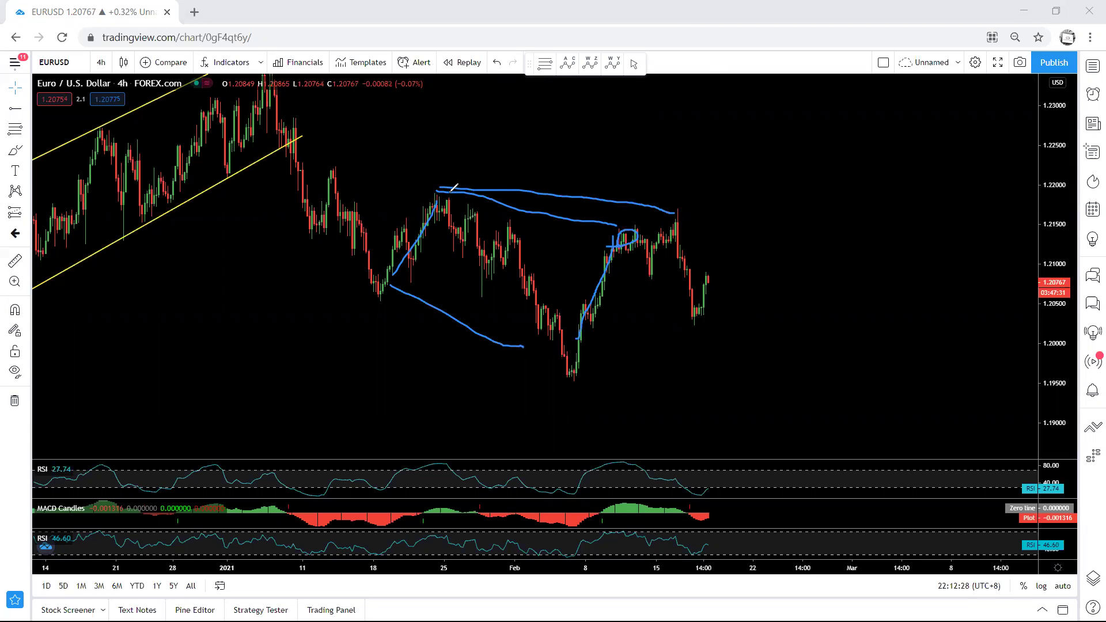
key("e")
Outline the broad January–February correction and sketch an equal drop from the February high through a line at the February low; clear the sketch.
left_click_drag(447, 186, 672, 202)
left_click_drag(390, 289, 556, 375)
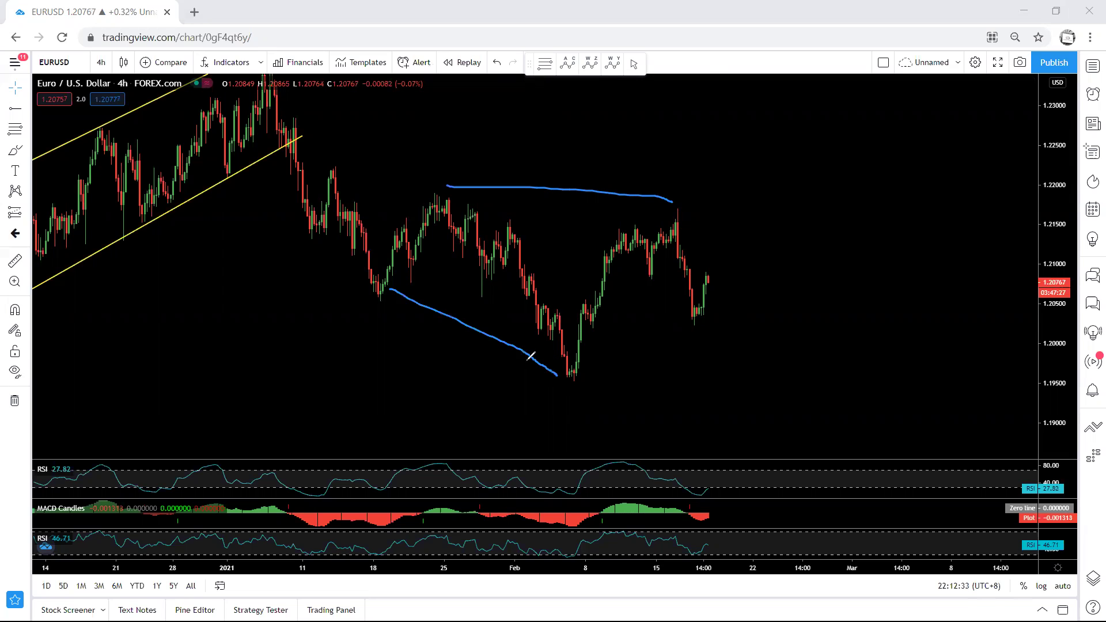
left_click_drag(274, 119, 340, 260)
mouse_move(678, 212)
left_mouse_down()
mouse_move(713, 394)
mouse_move(696, 394)
left_mouse_up()
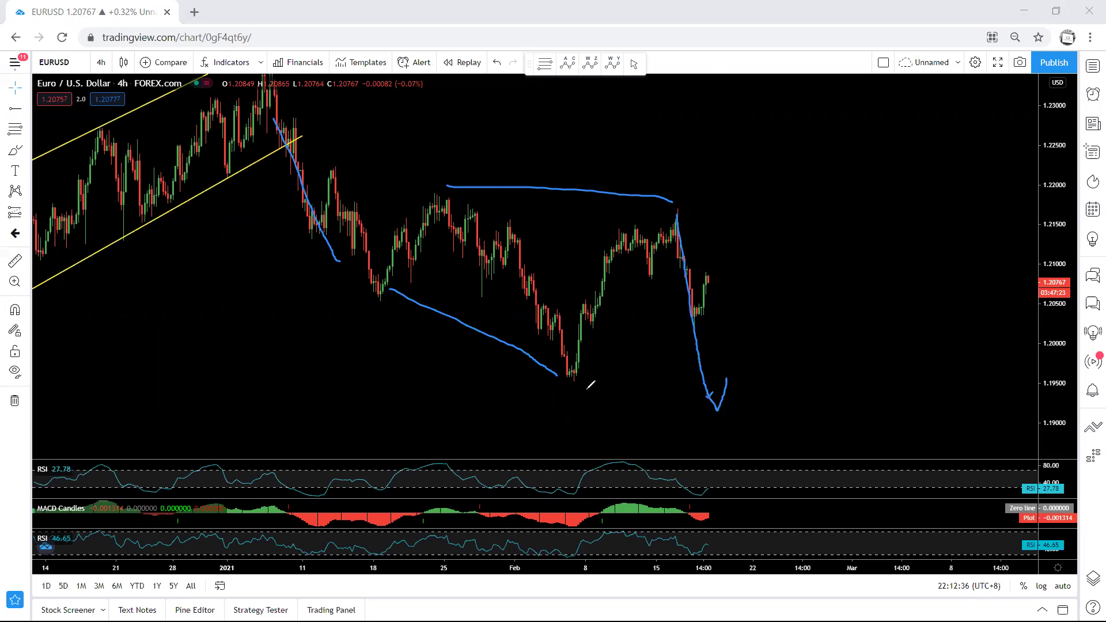
left_click_drag(543, 379, 628, 379)
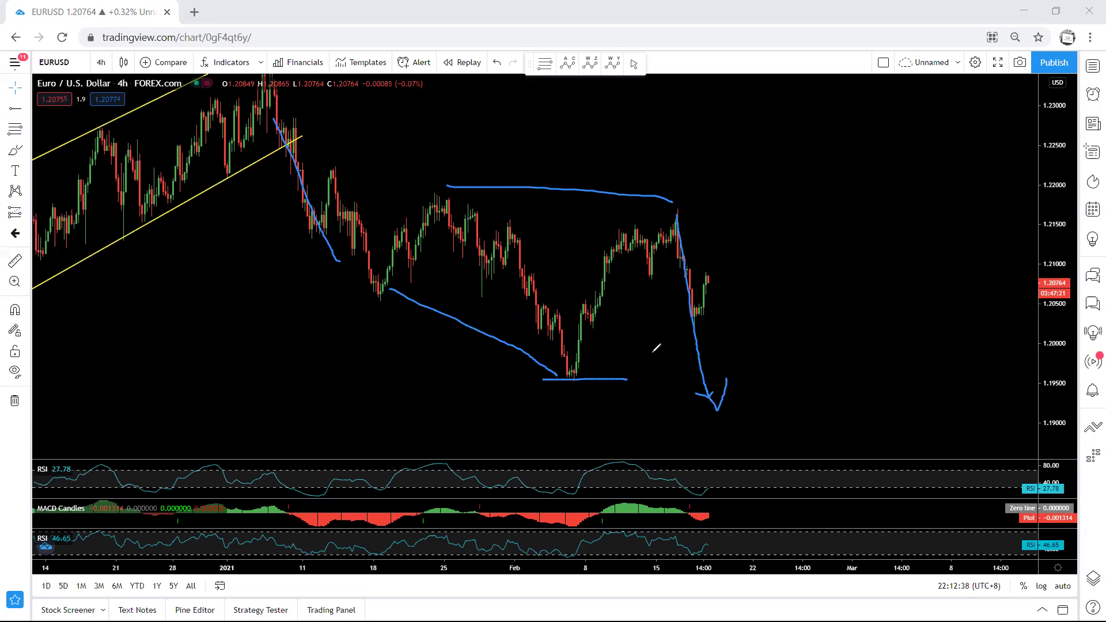
left_click(755, 71)
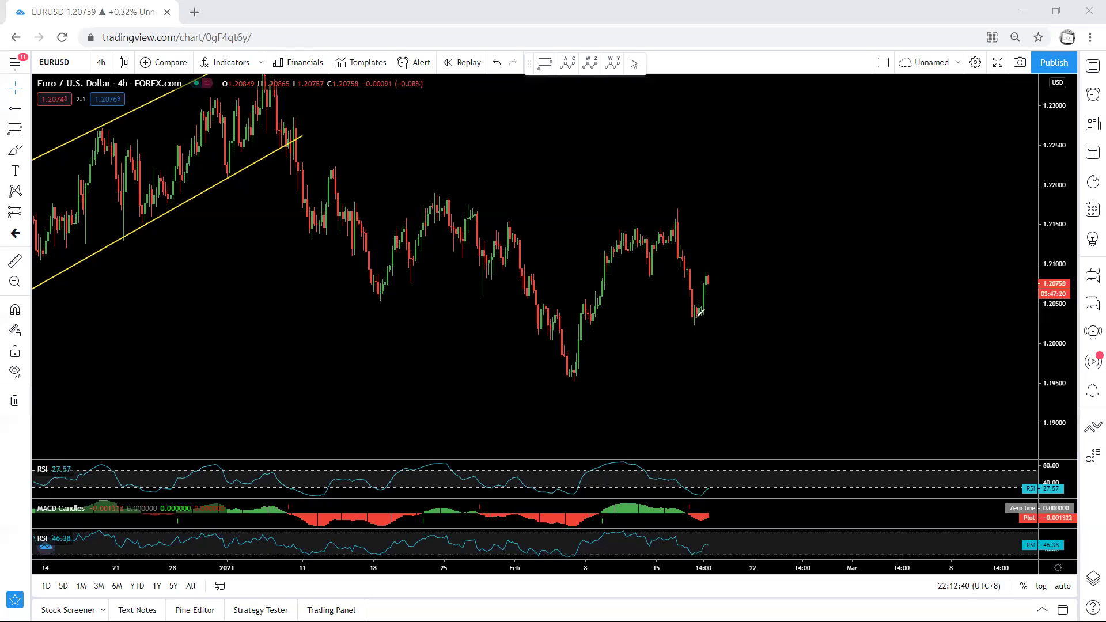
Sketch two versions of a small upward correction from the latest low, each ending in a downward arrow, clearing each sketch.
mouse_move(697, 311)
left_mouse_down()
mouse_move(699, 320)
mouse_move(723, 294)
mouse_move(712, 292)
mouse_move(737, 285)
mouse_move(746, 368)
mouse_move(749, 350)
left_mouse_up()
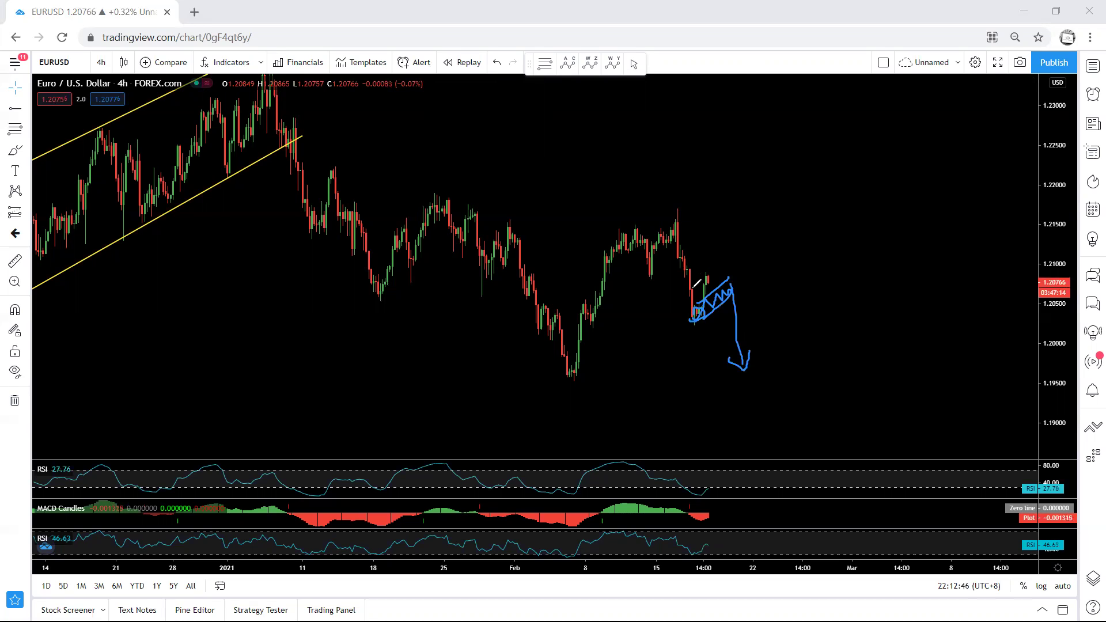
key("ctrl+shift+6")
left_click_drag(699, 312, 706, 278)
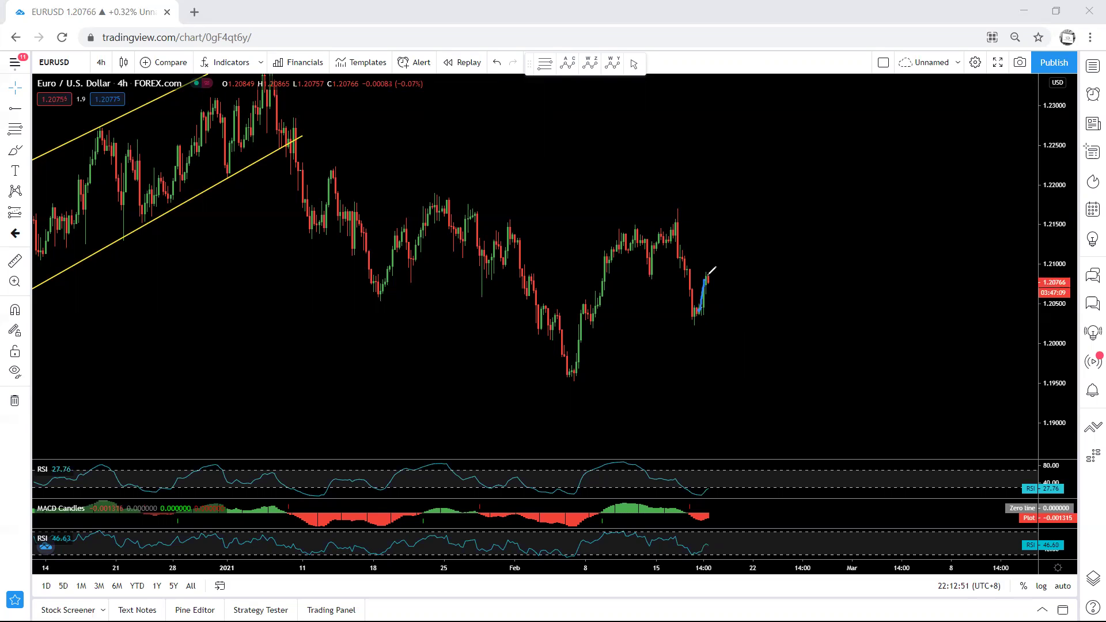
mouse_move(691, 320)
left_mouse_down()
mouse_move(743, 270)
mouse_move(772, 395)
mouse_move(762, 391)
mouse_move(775, 383)
left_mouse_up()
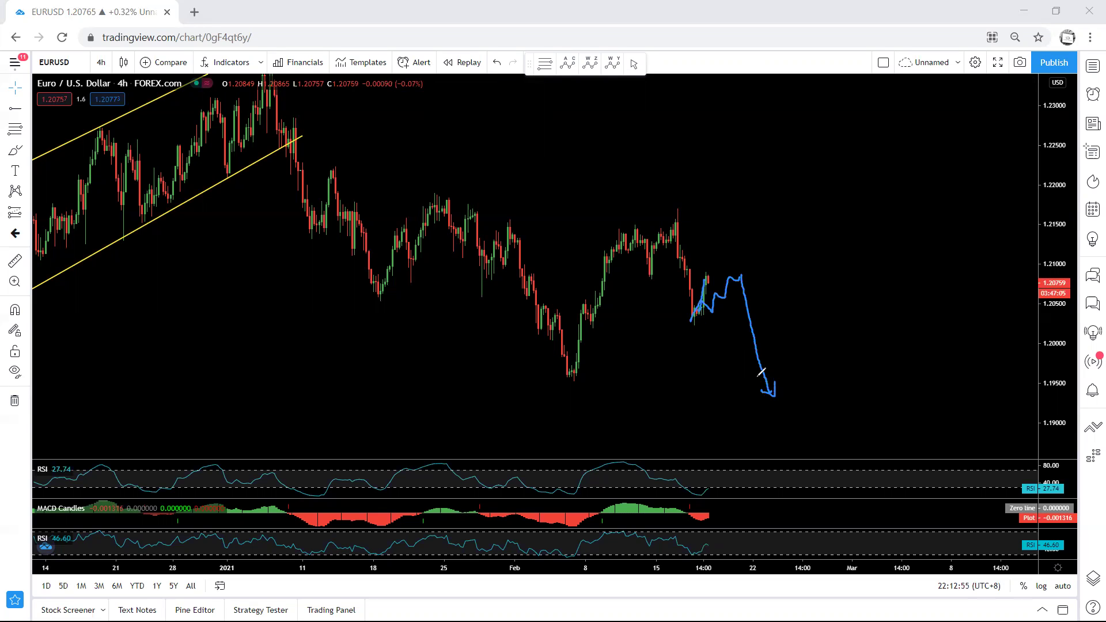
key("ctrl+z")
Sketch a rally from the latest low toward a line at the recent February high, and clear the sketch.
mouse_move(690, 308)
left_mouse_down()
mouse_move(726, 233)
mouse_move(729, 212)
mouse_move(704, 210)
left_mouse_up()
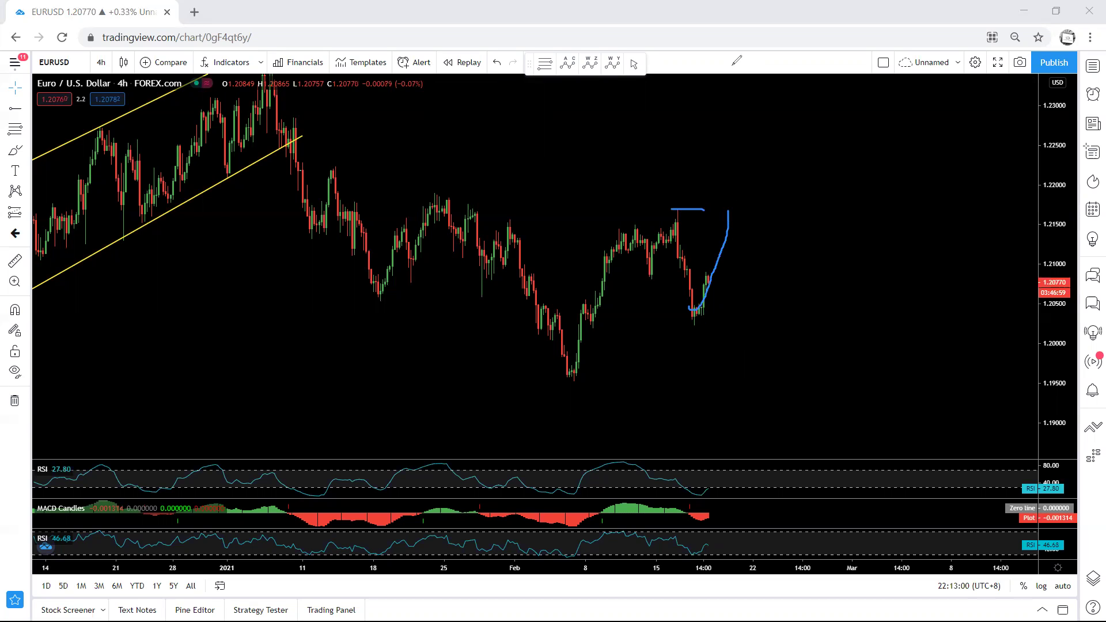
key("Escape")
Switch the EURUSD chart to the 1-hour timeframe.
left_click_drag(456, 153, 434, 131)
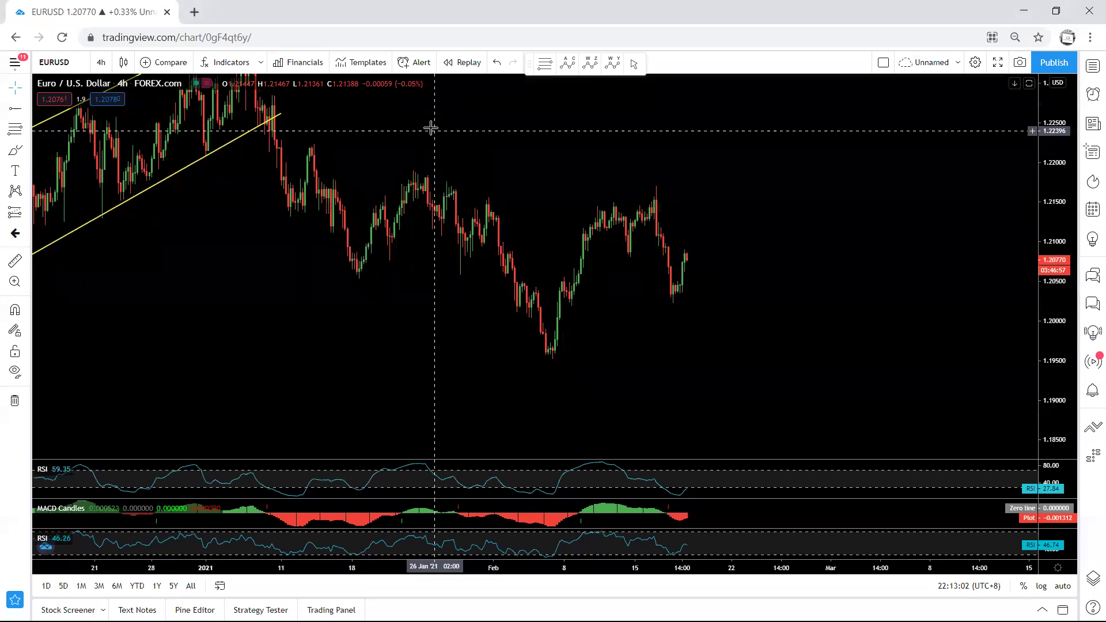
left_click(103, 62)
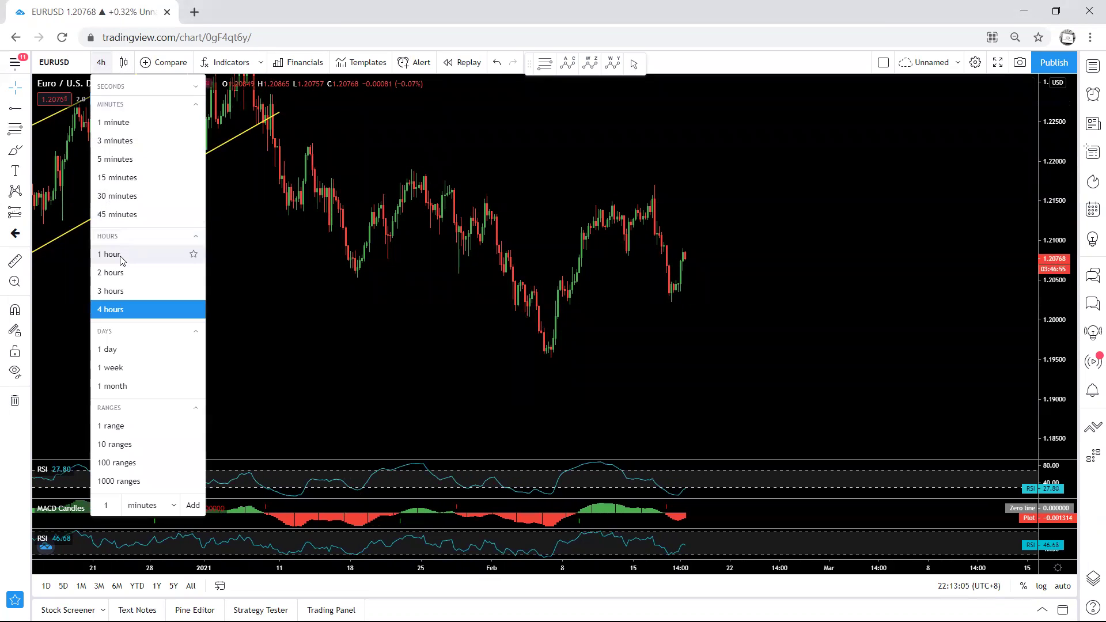
left_click(115, 252)
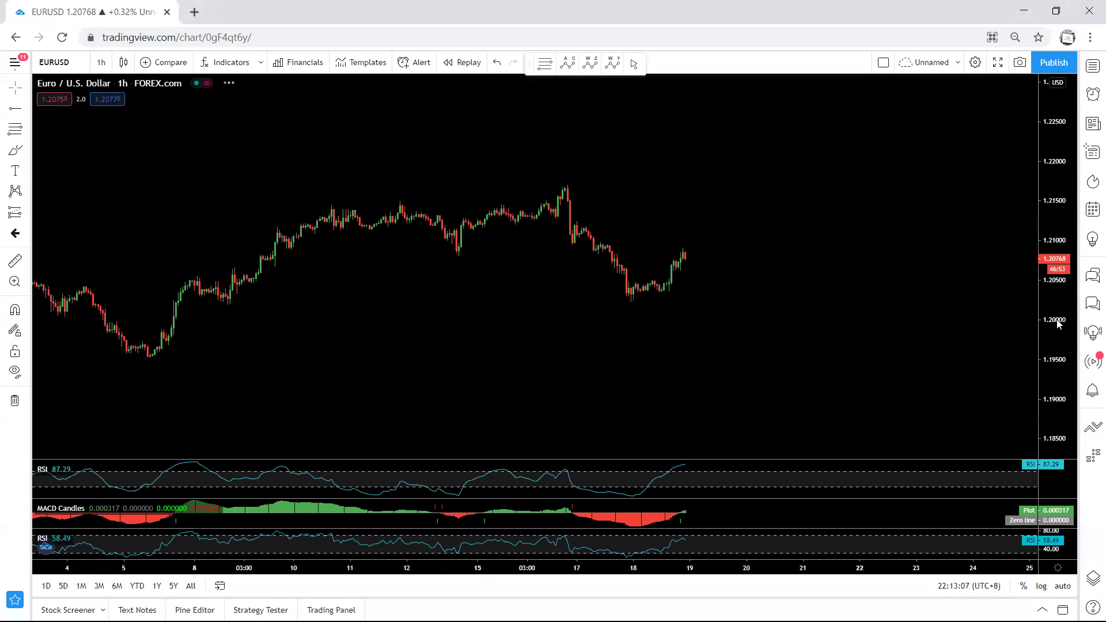
left_click_drag(870, 322, 839, 317)
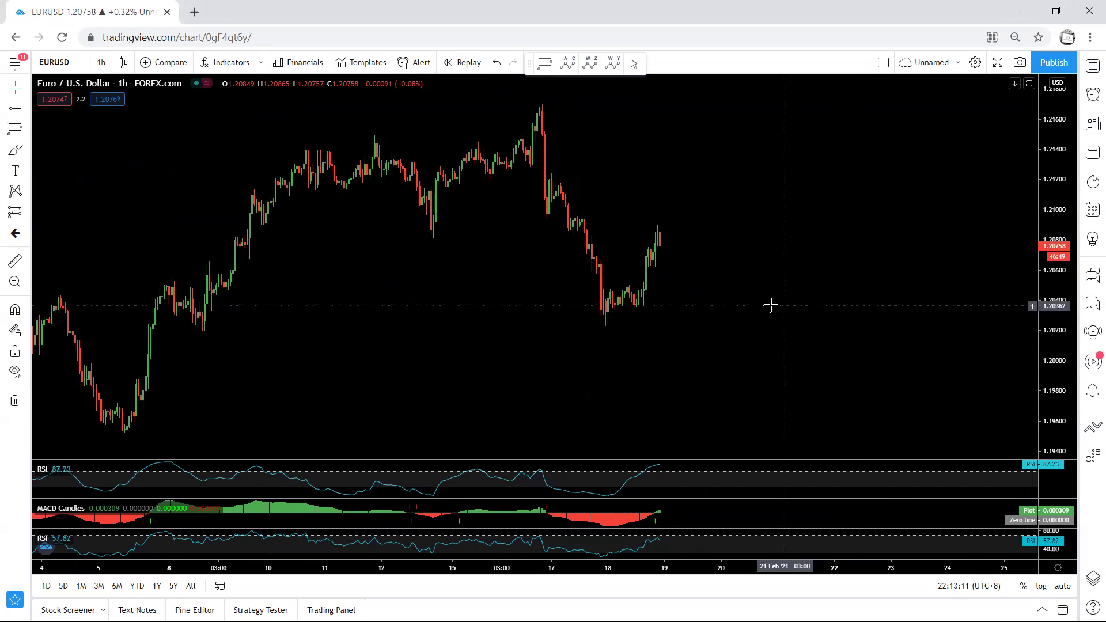
left_click_drag(760, 310, 746, 311)
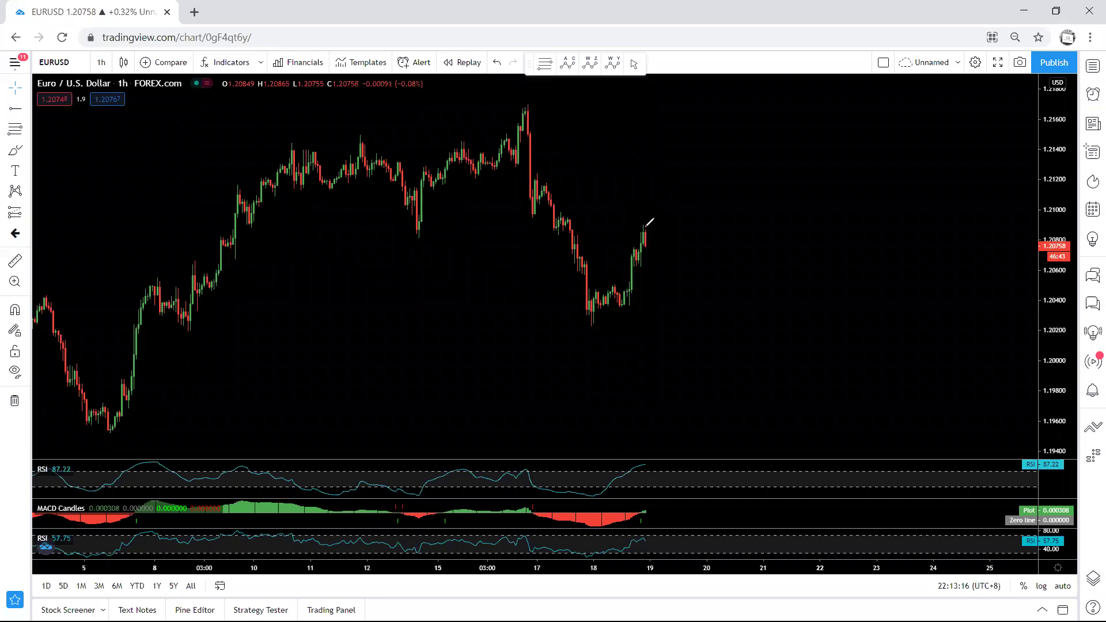
Sketch a stepped and a straight downward arrow from the latest 1-hour high, and clear both.
mouse_move(644, 231)
left_mouse_down()
mouse_move(649, 272)
mouse_move(666, 257)
mouse_move(657, 265)
mouse_move(667, 257)
mouse_move(706, 353)
left_mouse_up()
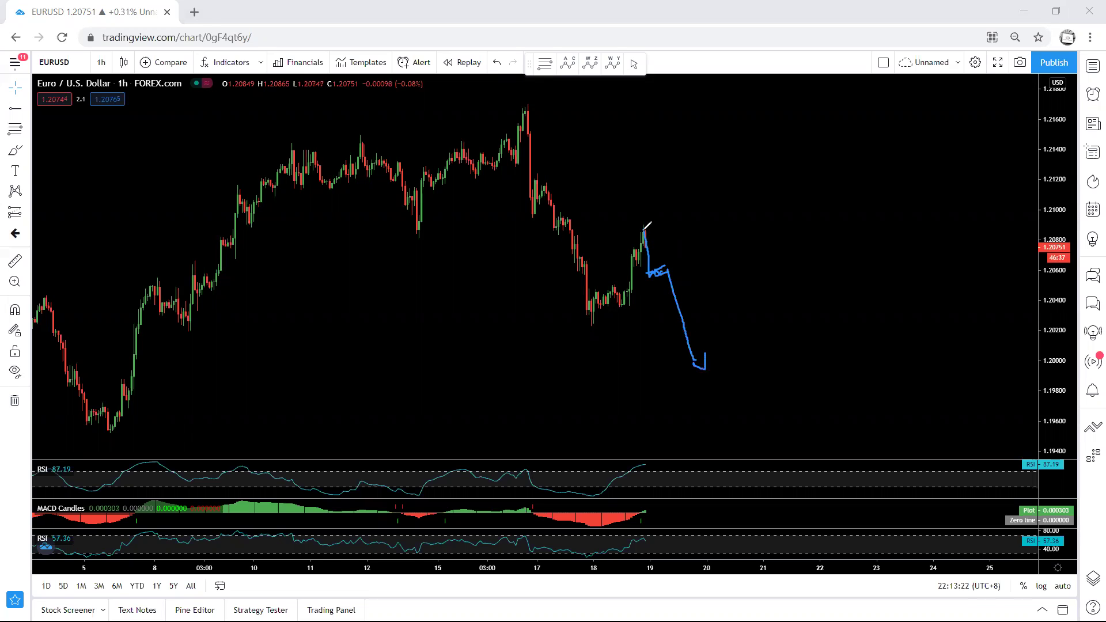
mouse_move(645, 229)
left_mouse_down()
mouse_move(692, 374)
mouse_move(673, 363)
left_mouse_up()
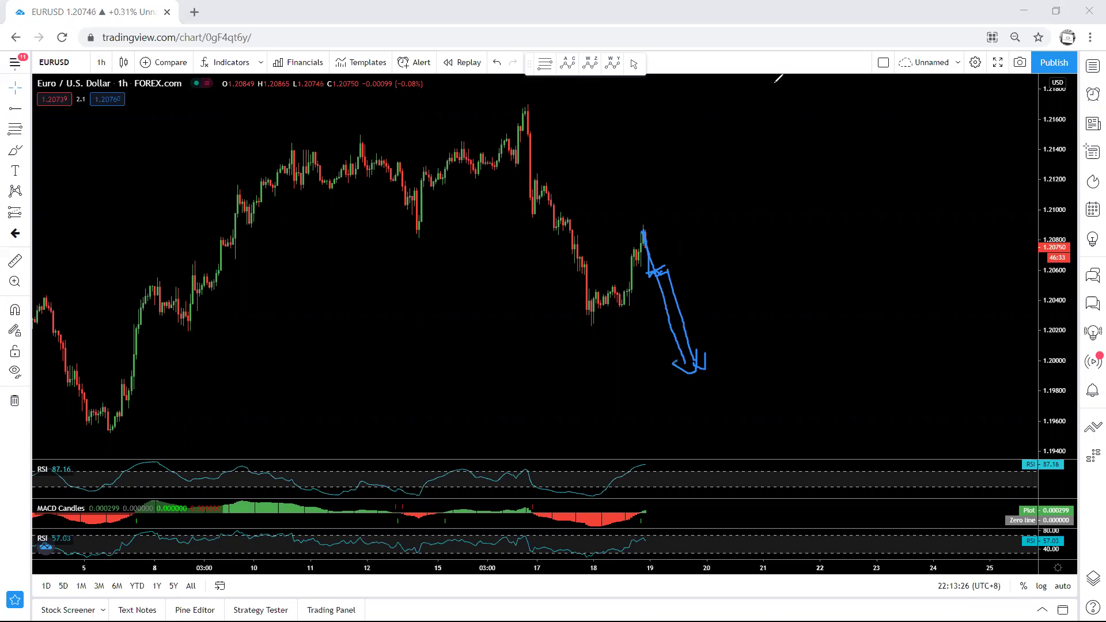
key("ctrl+shift+6")
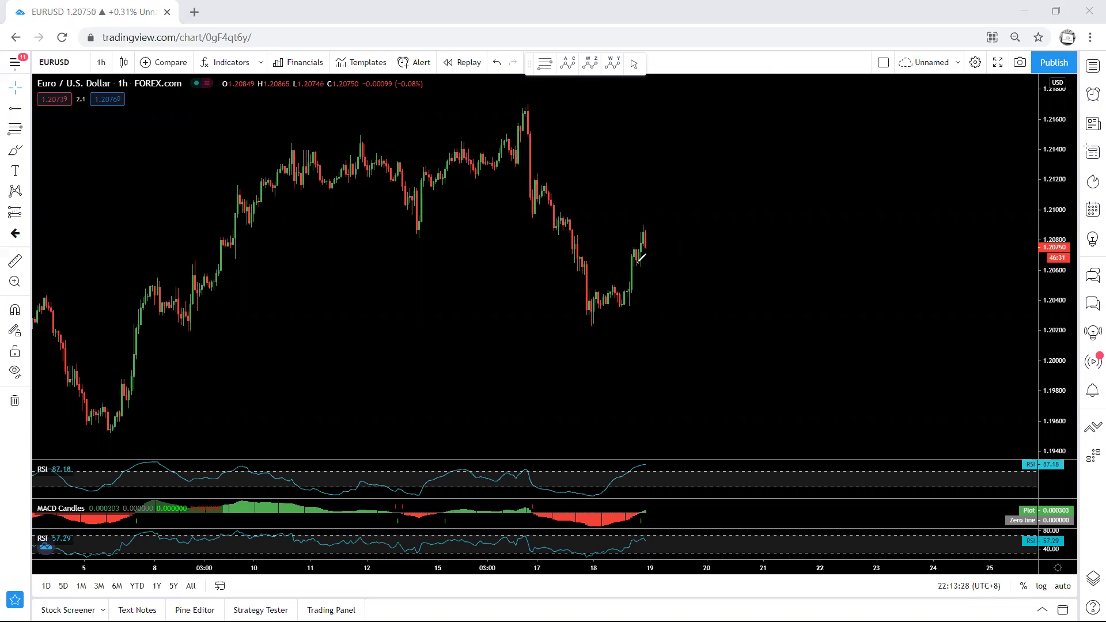
Sketch a small flag with another push up inside a rising channel, followed by a drop matching the prior decline, and clear the sketch.
mouse_move(637, 263)
left_mouse_down()
mouse_move(647, 233)
mouse_move(656, 259)
mouse_move(643, 249)
mouse_move(685, 261)
mouse_move(668, 240)
mouse_move(679, 267)
mouse_move(692, 192)
mouse_move(683, 204)
mouse_move(698, 208)
left_mouse_up()
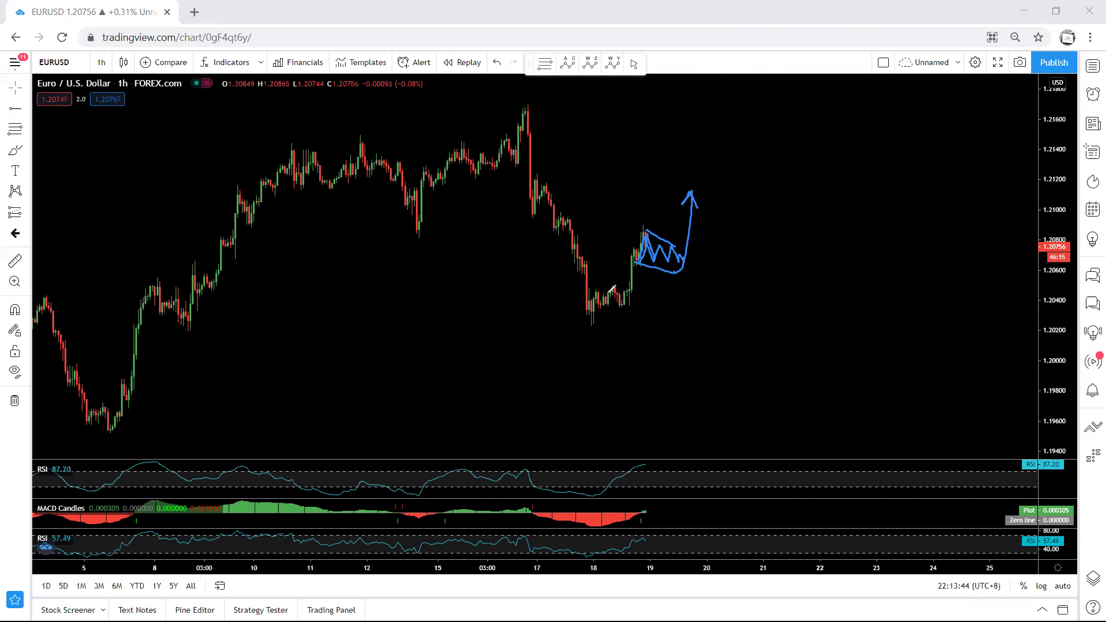
mouse_move(603, 311)
left_mouse_down()
mouse_move(682, 266)
mouse_move(689, 190)
mouse_move(595, 271)
left_mouse_up()
left_click_drag(687, 263, 605, 310)
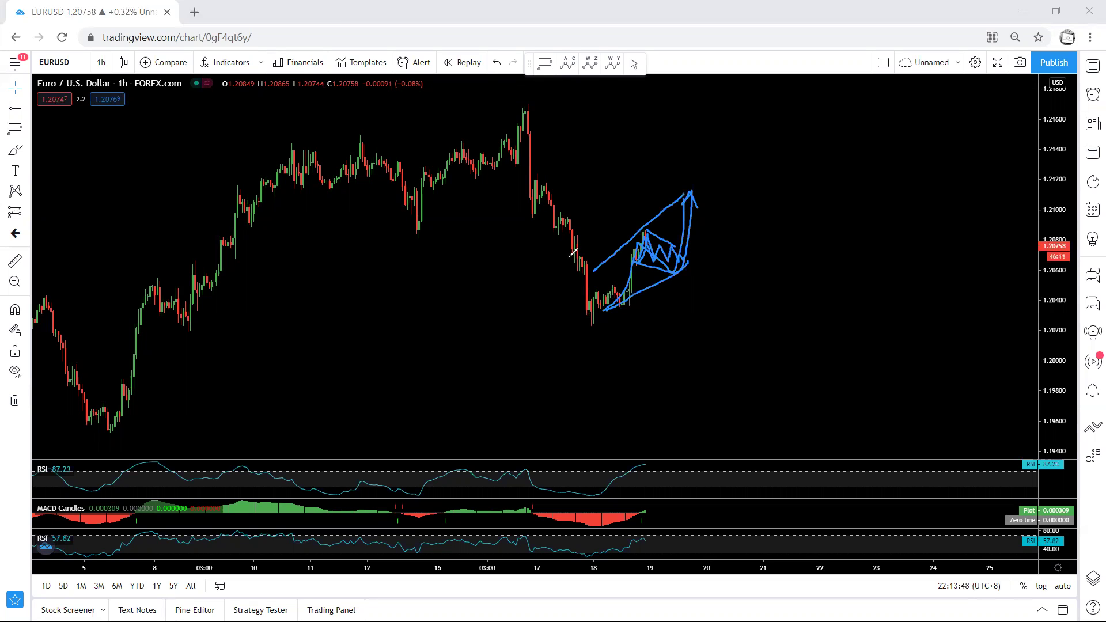
left_click_drag(523, 149, 588, 291)
mouse_move(689, 199)
left_mouse_down()
mouse_move(741, 393)
mouse_move(725, 389)
left_mouse_up()
left_click(749, 373)
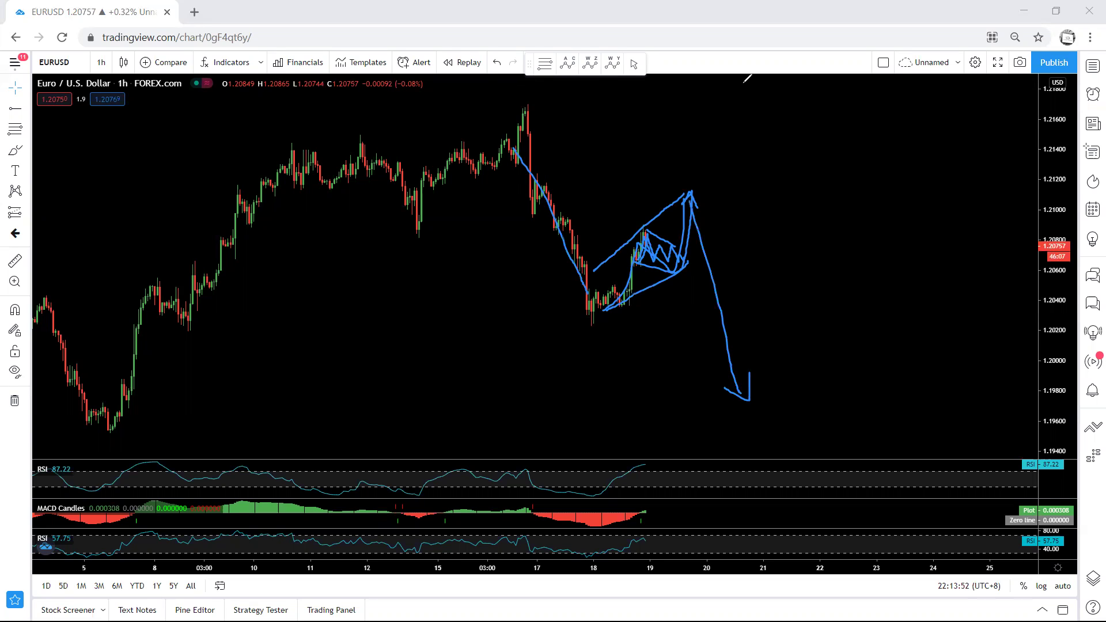
key("ctrl+shift+6")
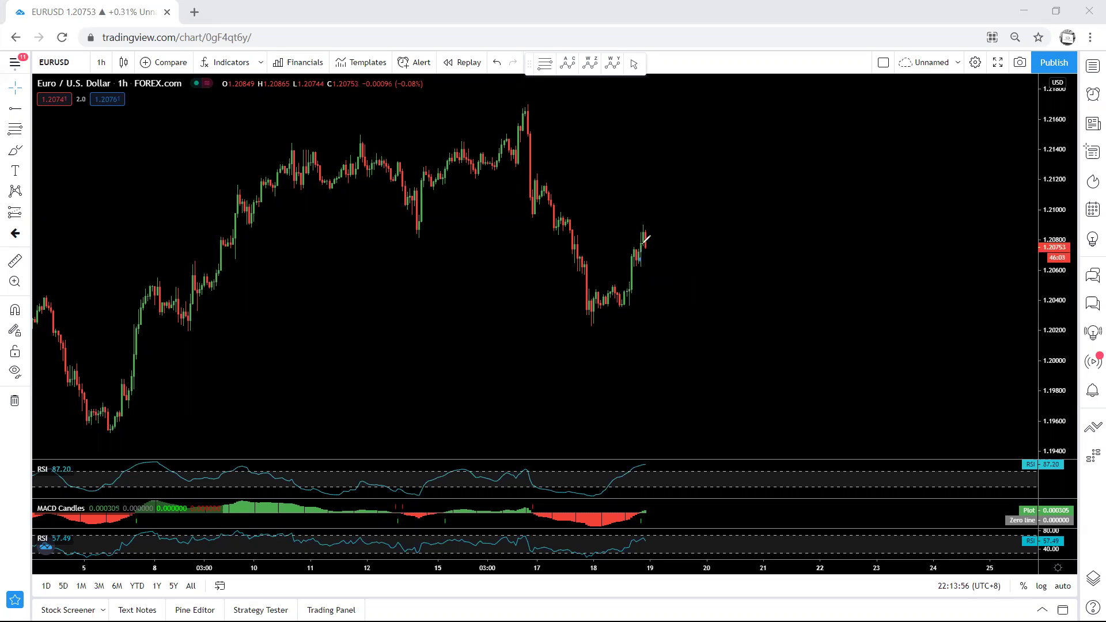
Mark the February 17 peak, sketch and circle a rising correction below it with a downward arrow, and clear the sketch.
mouse_move(643, 244)
left_mouse_down()
mouse_move(658, 260)
mouse_move(680, 261)
mouse_move(683, 249)
mouse_move(643, 227)
mouse_move(667, 265)
mouse_move(701, 199)
mouse_move(692, 194)
mouse_move(708, 199)
left_mouse_up()
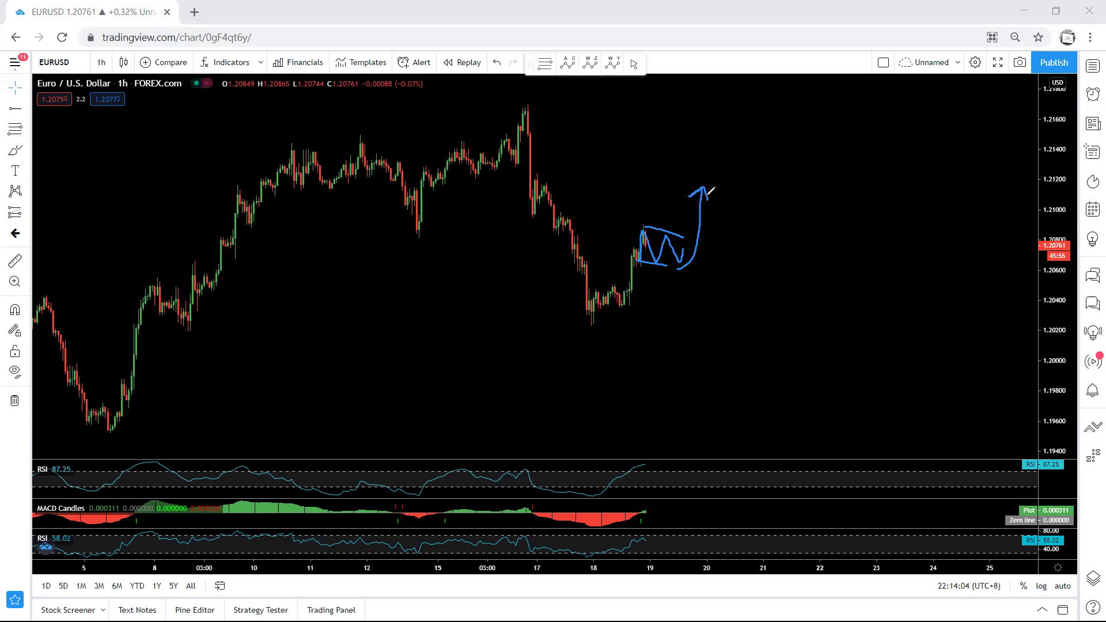
left_click_drag(510, 104, 584, 105)
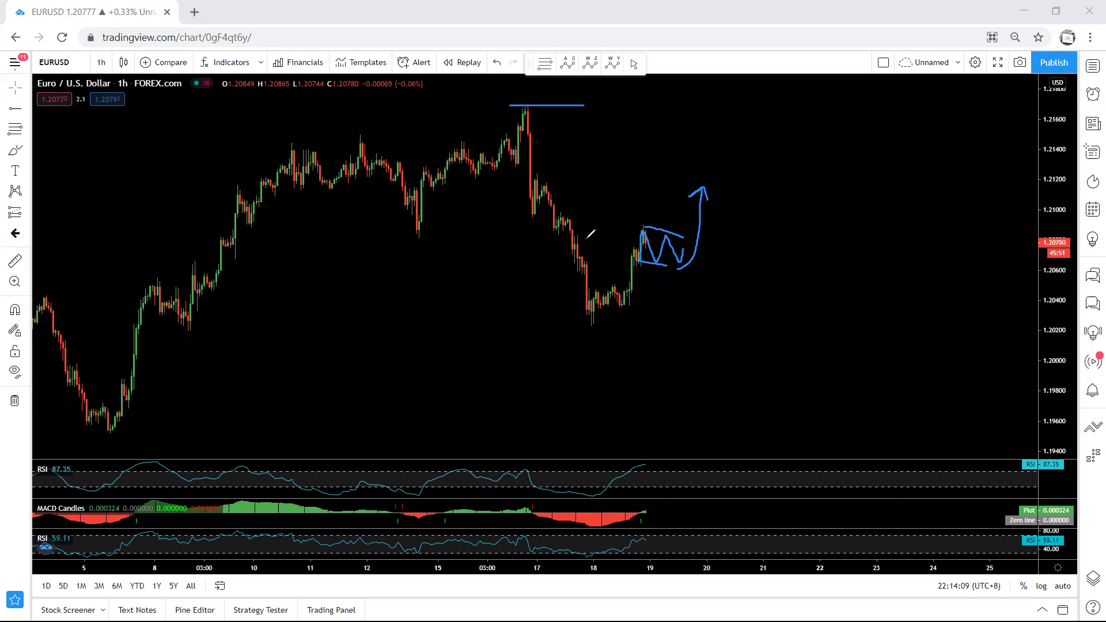
mouse_move(590, 309)
left_mouse_down()
mouse_move(729, 193)
mouse_move(655, 159)
mouse_move(588, 261)
mouse_move(592, 293)
mouse_move(645, 227)
mouse_move(700, 193)
mouse_move(610, 265)
left_mouse_up()
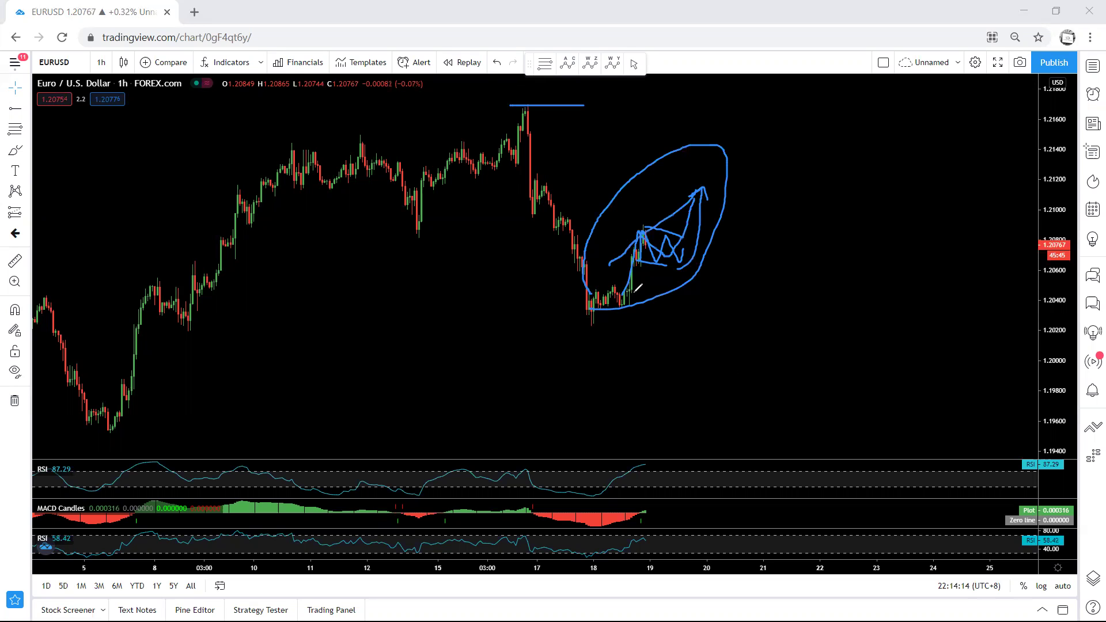
left_click_drag(685, 263, 621, 299)
mouse_move(702, 190)
left_mouse_down()
mouse_move(729, 369)
mouse_move(742, 381)
mouse_move(725, 373)
left_mouse_up()
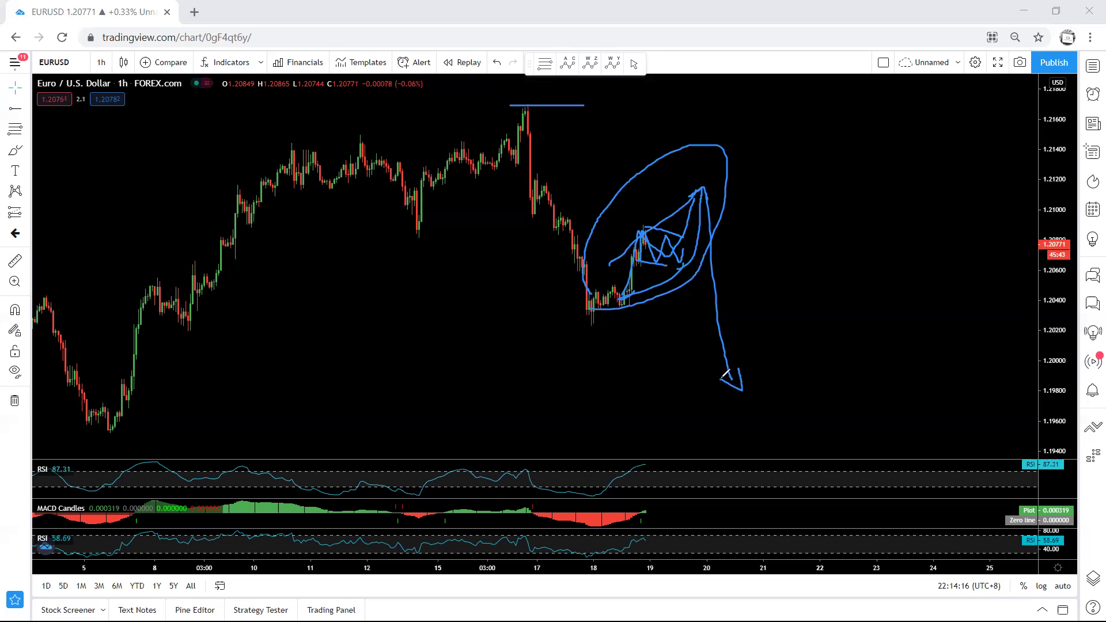
key("e")
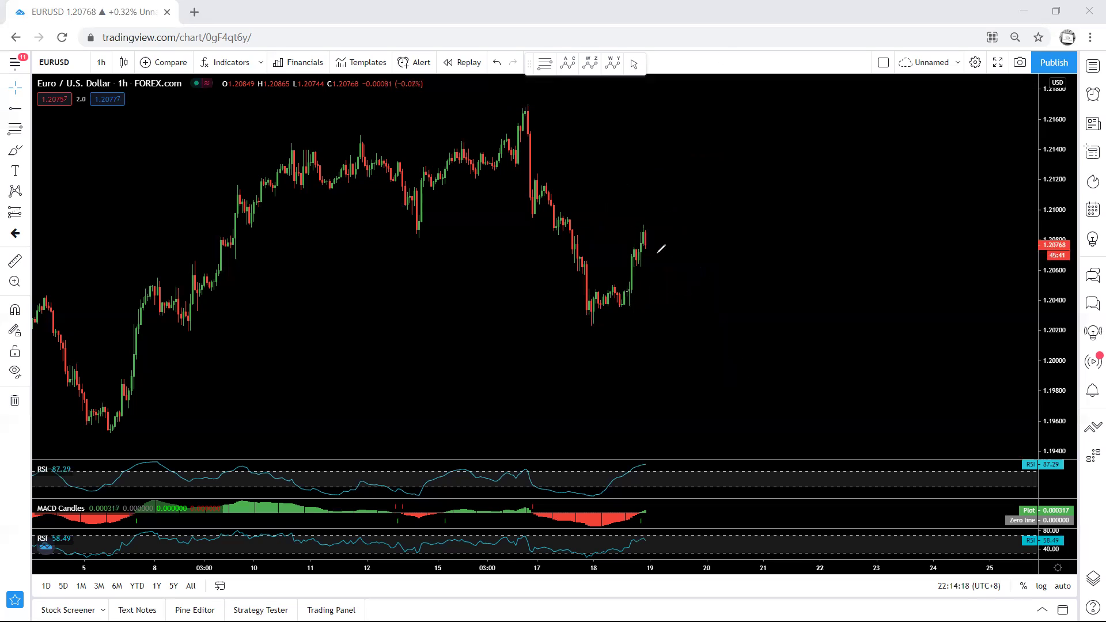
Sketch a straight and a stepped downward arrow from the latest high, trace the earlier two-leg decline, and clear the sketches.
left_click_drag(647, 232, 679, 333)
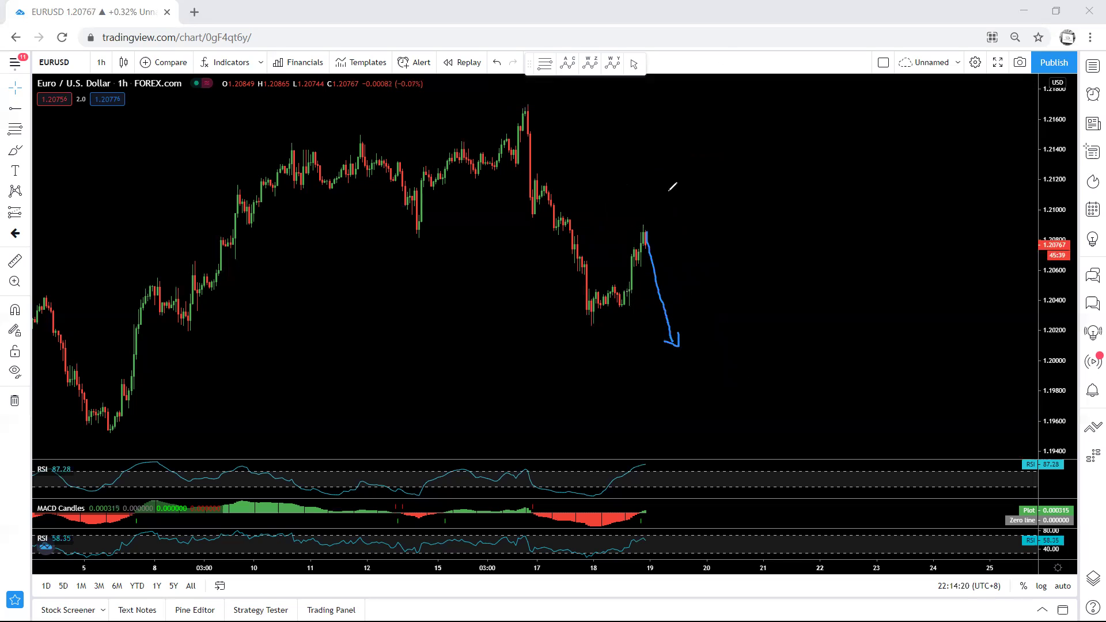
key("e")
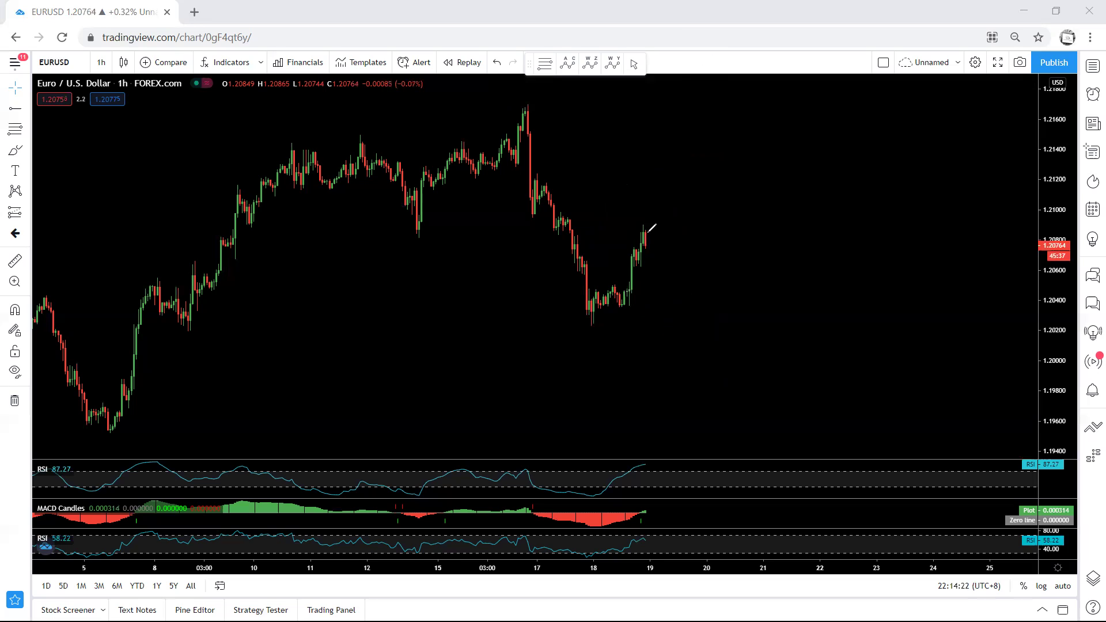
mouse_move(648, 232)
left_mouse_down()
mouse_move(661, 266)
mouse_move(679, 256)
mouse_move(699, 343)
mouse_move(706, 337)
mouse_move(699, 346)
left_mouse_up()
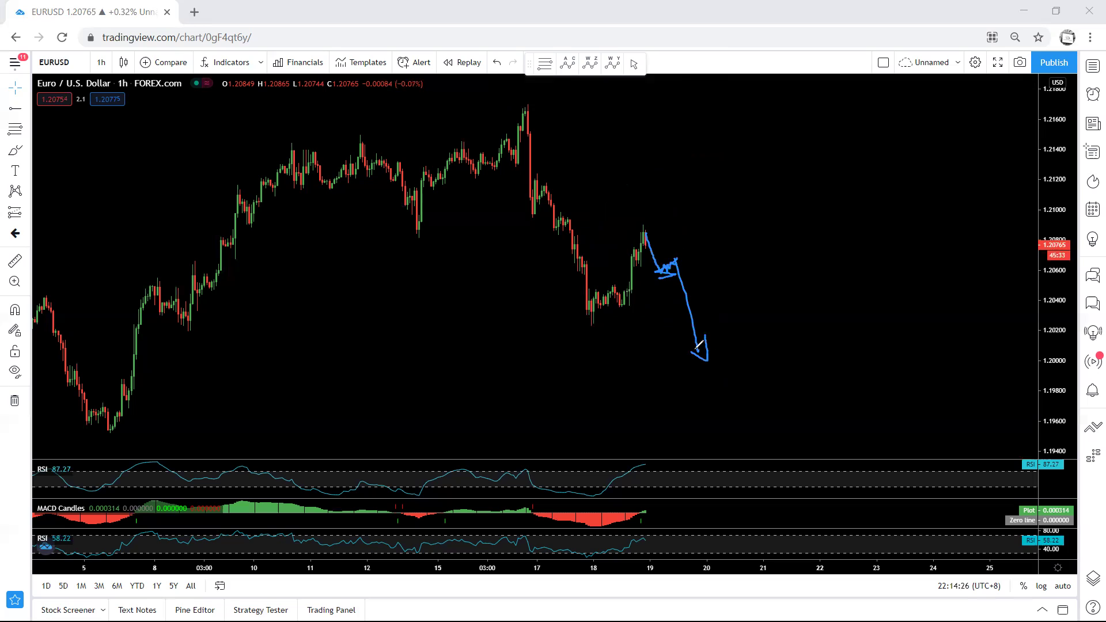
mouse_move(527, 109)
left_mouse_down()
mouse_move(542, 190)
mouse_move(548, 182)
mouse_move(586, 297)
left_mouse_up()
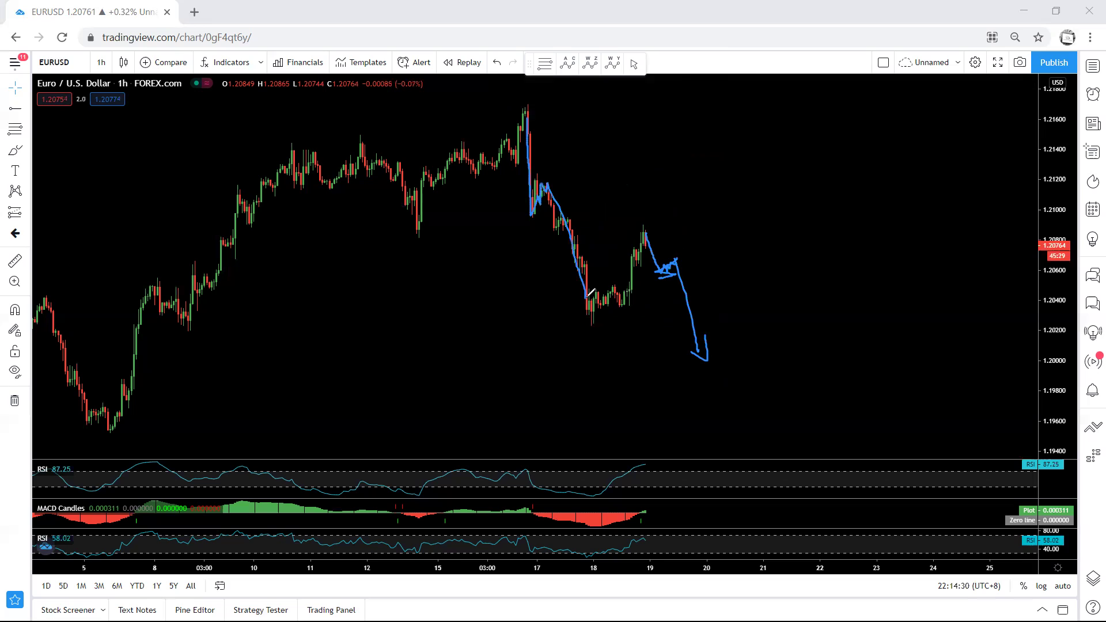
key("ctrl+shift+7")
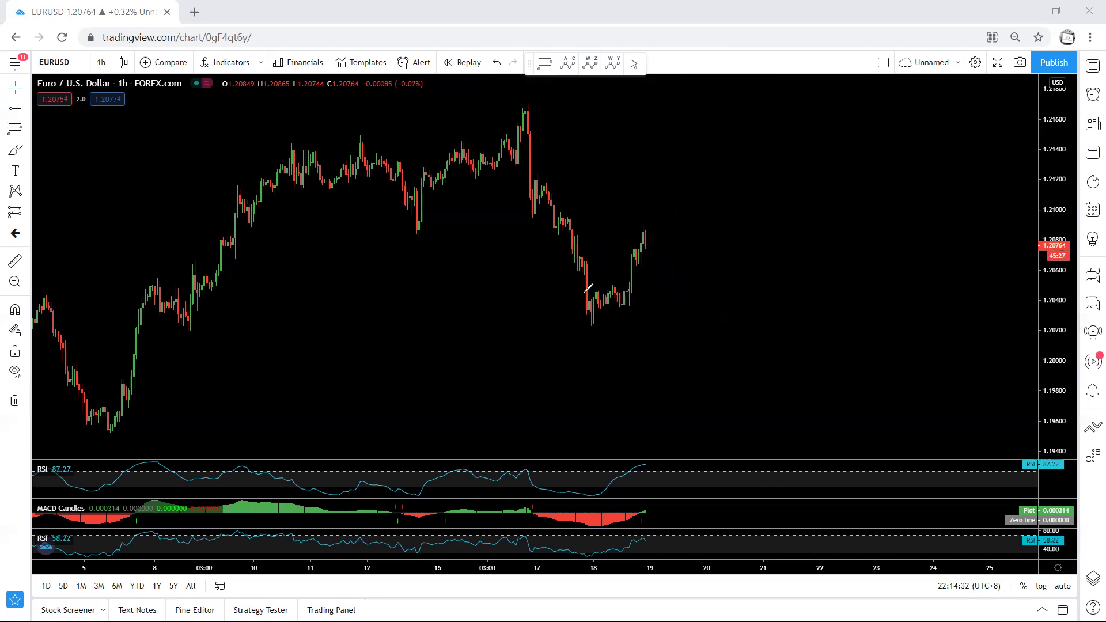
Circle the rebound from the February 18 low, trace the decline before it, and clear the sketch.
mouse_move(655, 284)
left_mouse_down()
mouse_move(678, 199)
mouse_move(622, 227)
mouse_move(584, 294)
left_mouse_up()
left_click_drag(520, 149, 572, 290)
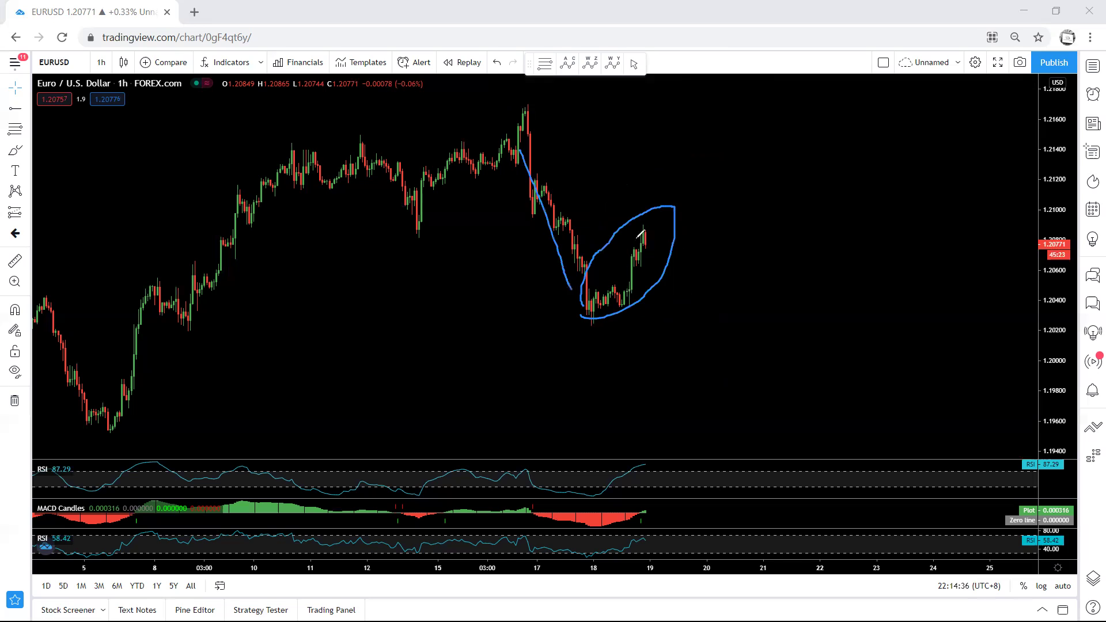
key("e")
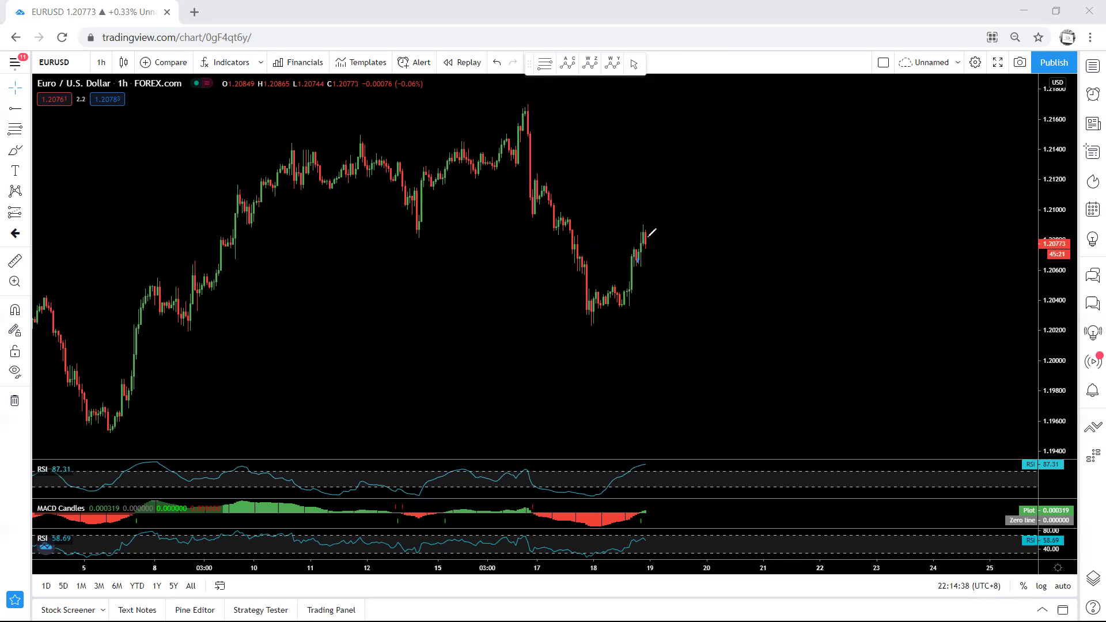
Sketch a sideways pause and a rally to the marked February 17 peak, circle the whole price structure, and clear the sketch.
mouse_move(638, 262)
left_mouse_down()
mouse_move(681, 257)
mouse_move(695, 195)
left_mouse_up()
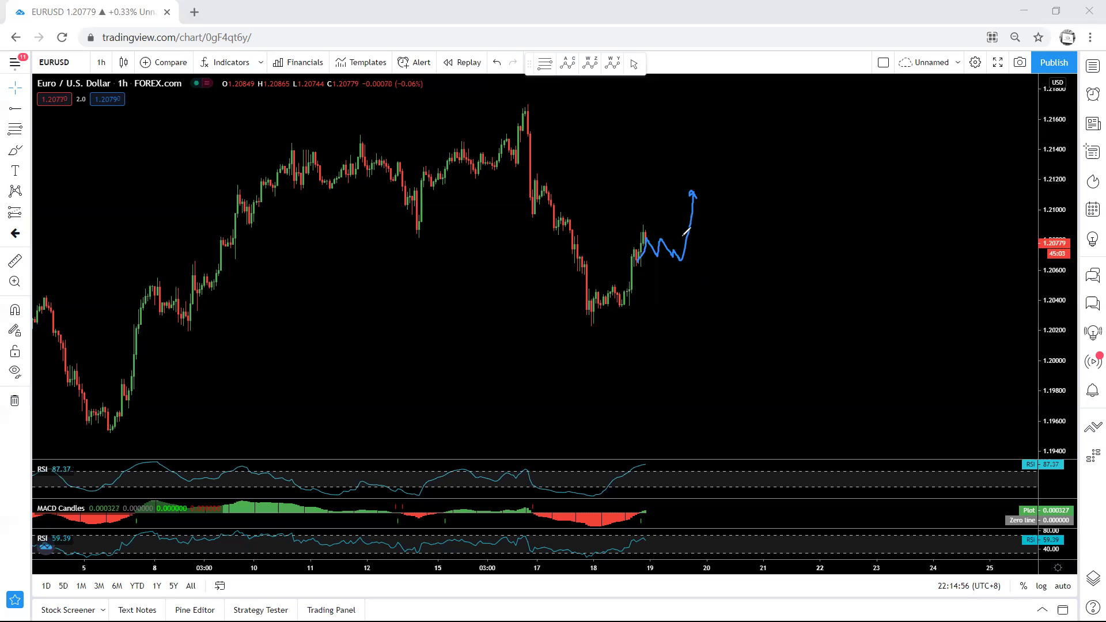
mouse_move(675, 245)
left_mouse_down()
mouse_move(708, 106)
mouse_move(701, 113)
left_mouse_up()
left_click_drag(484, 103, 611, 103)
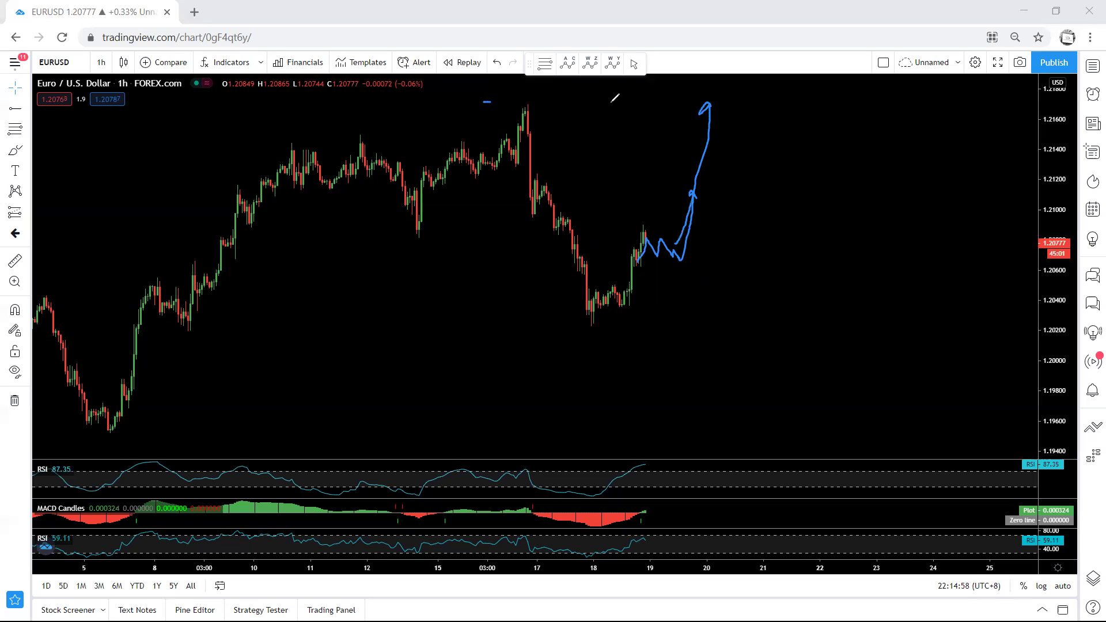
mouse_move(273, 151)
left_mouse_down()
mouse_move(442, 124)
mouse_move(757, 210)
mouse_move(280, 295)
mouse_move(226, 206)
mouse_move(263, 175)
left_mouse_up()
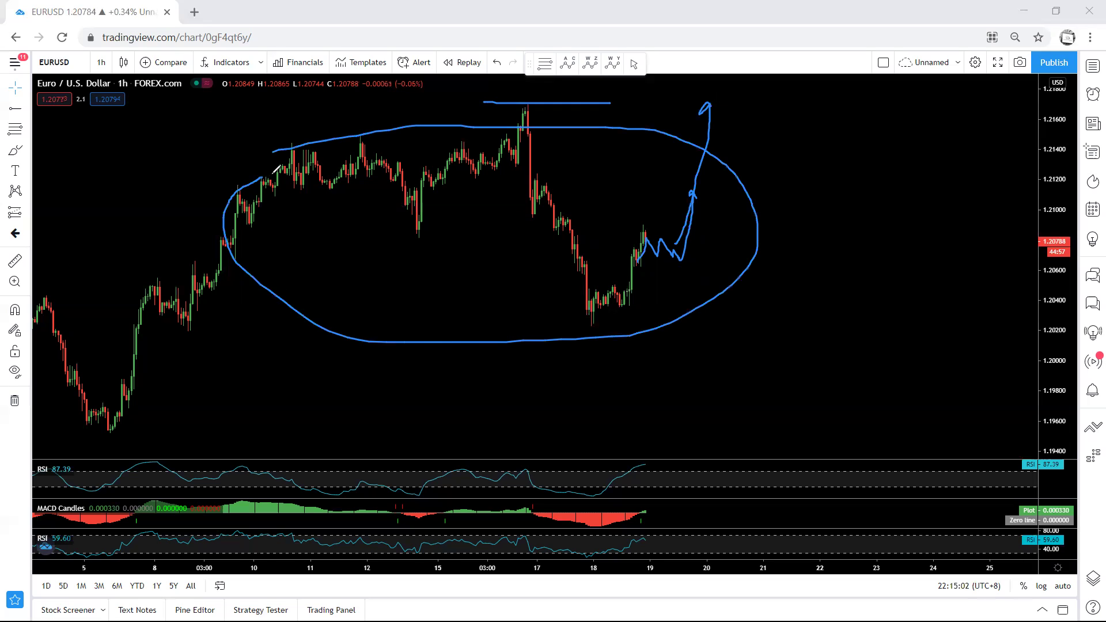
left_click(721, 68)
Circle the latest candles at the rebound high and draw an arrow pointing into the circle.
mouse_move(629, 261)
left_mouse_down()
mouse_move(681, 258)
mouse_move(695, 237)
mouse_move(623, 234)
mouse_move(621, 252)
left_mouse_up()
mouse_move(735, 220)
left_mouse_down()
mouse_move(673, 236)
mouse_move(692, 243)
left_mouse_up()
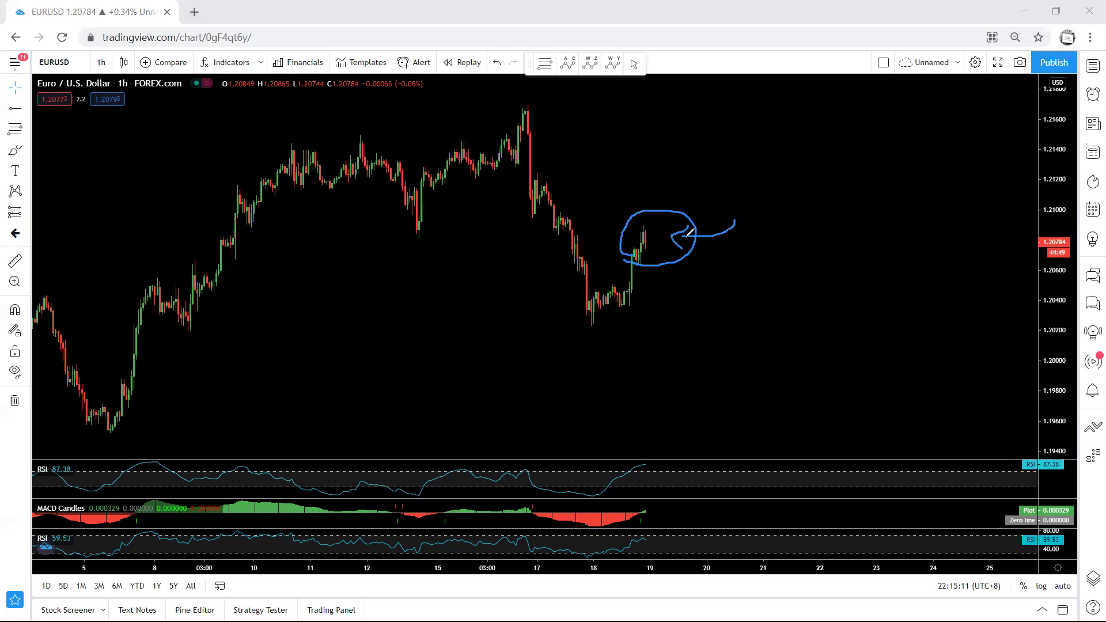